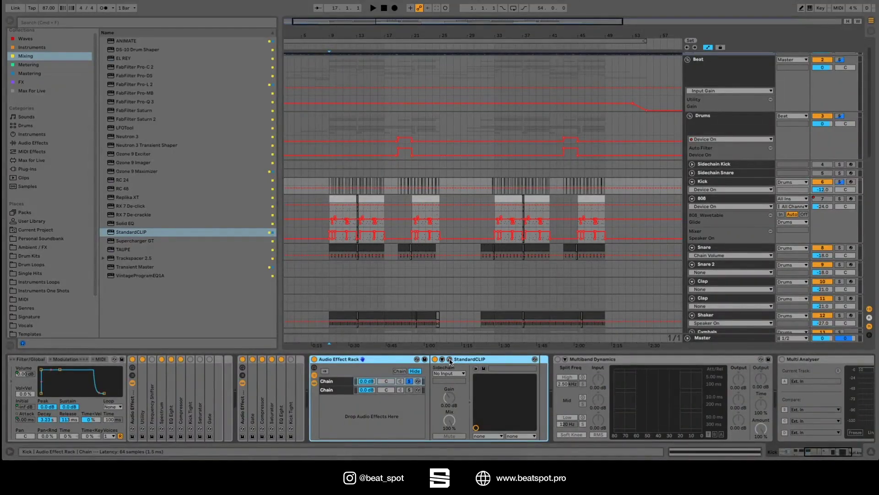
Open the Kick track's StandardCLIP plug-in and bring up its oversampling configuration
left_click(450, 359)
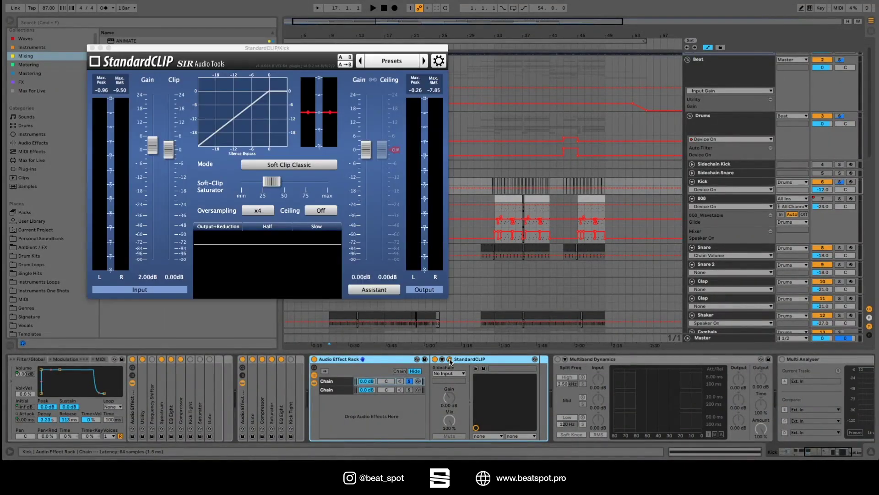
left_click(440, 63)
left_click(469, 102)
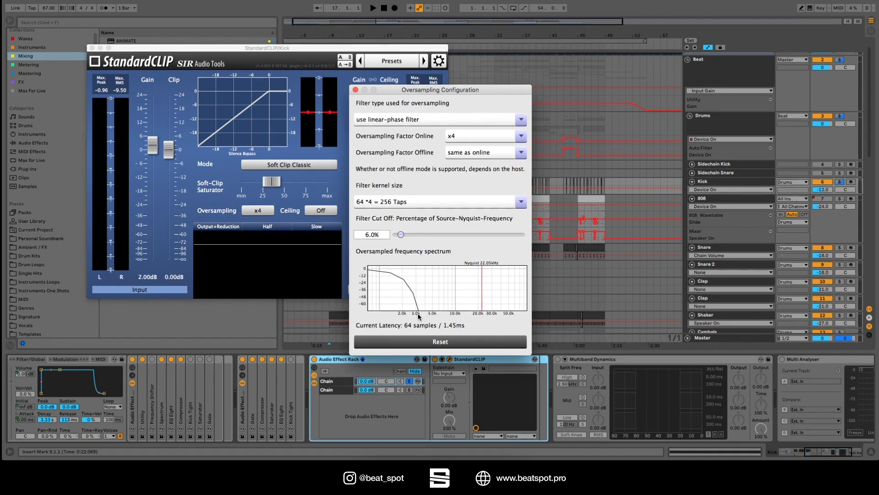
Play the Kick from bar 9 and compare it with its Audio Effect Rack bypassed and active
left_click(313, 359)
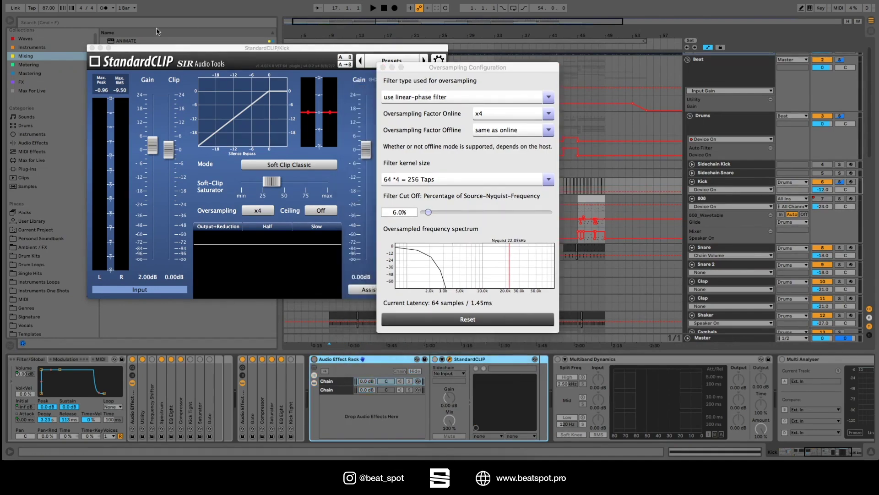
left_click_drag(169, 52, 481, 175)
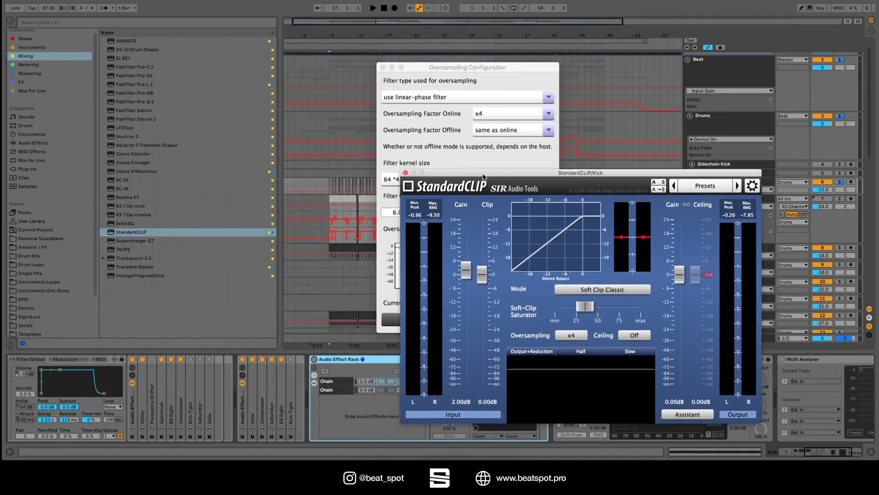
left_click(329, 186)
key("space")
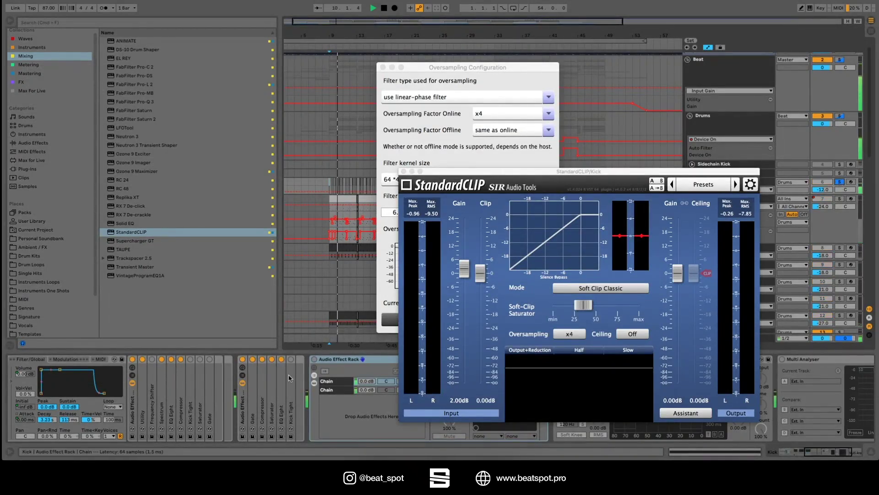
left_click(314, 359)
key("space")
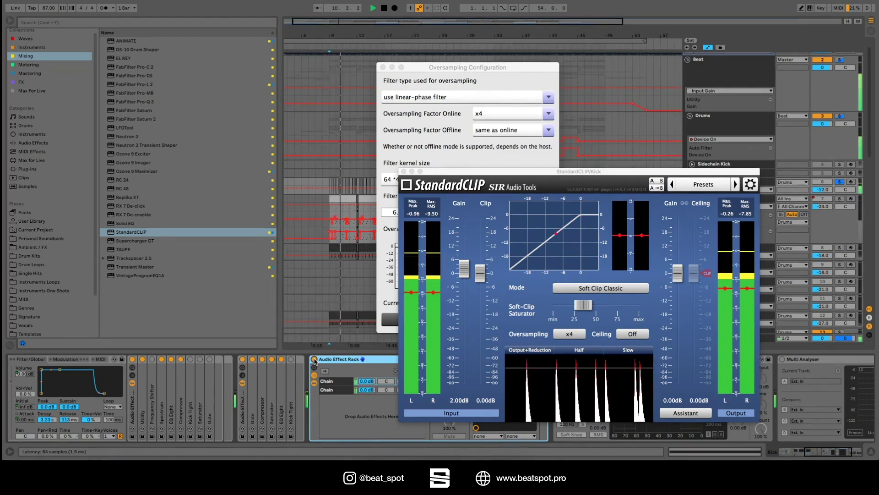
left_click(315, 360)
key("space")
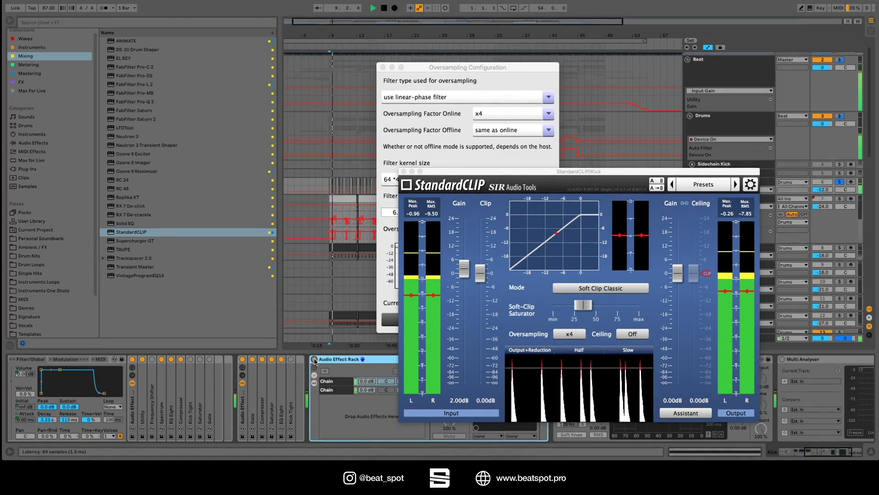
left_click(314, 359)
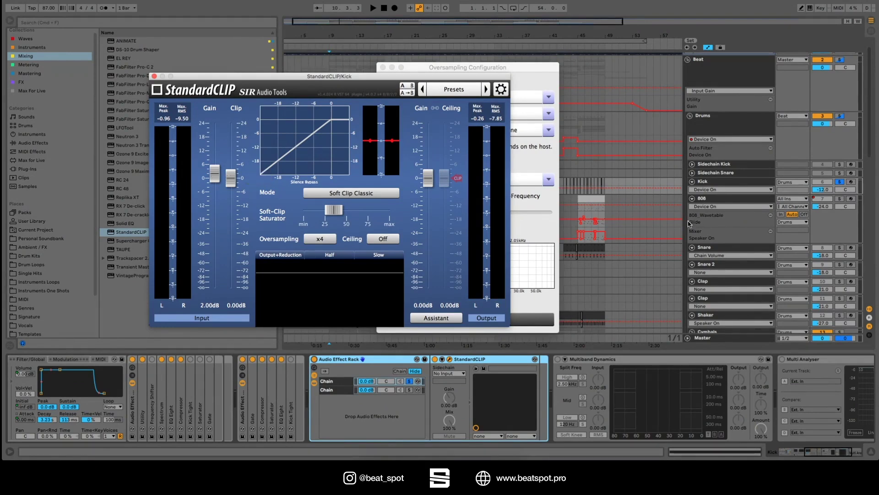
Play the Kick while varying StandardCLIP's input gain, and leave the gain at 2.00 dB
mouse_move(198, 172)
key("space")
mouse_move(216, 178)
left_mouse_down()
mouse_move(217, 159)
mouse_move(213, 179)
left_mouse_up()
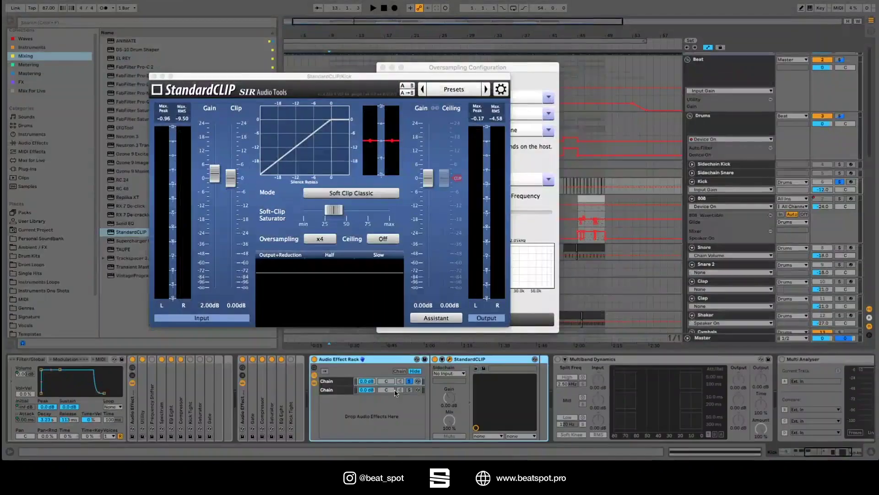
Audition the Kick rack's second chain with the Saturator and EQ Eight in solo, and switch solo to the first chain
left_click(410, 392)
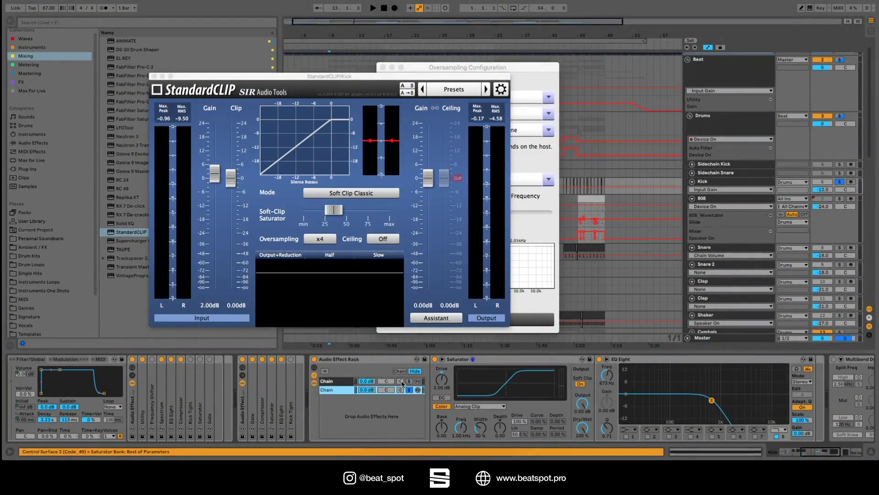
key("space")
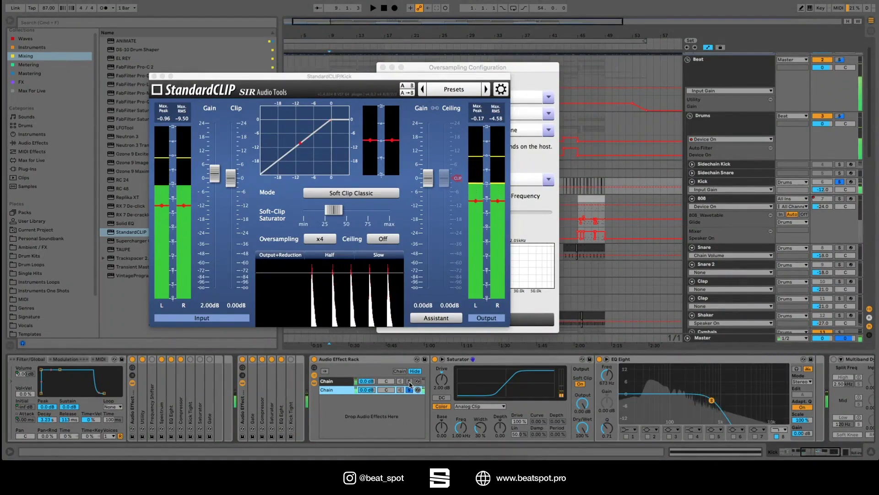
left_click(410, 384)
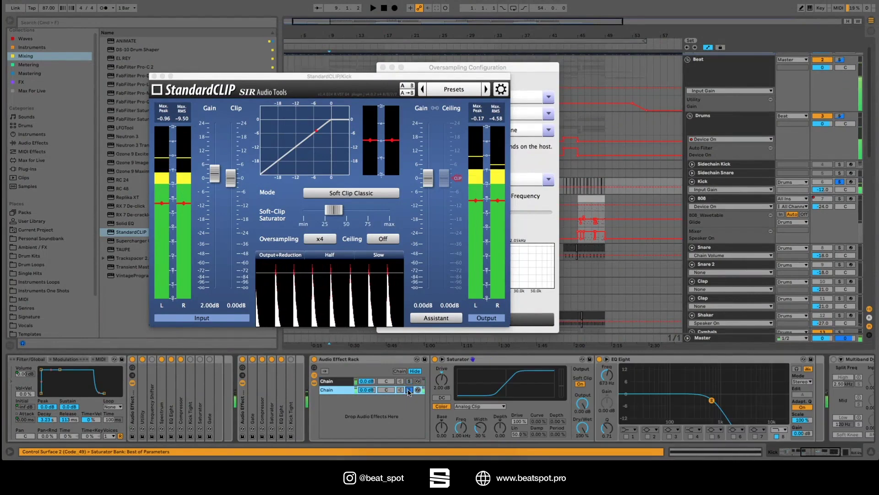
left_click(408, 381)
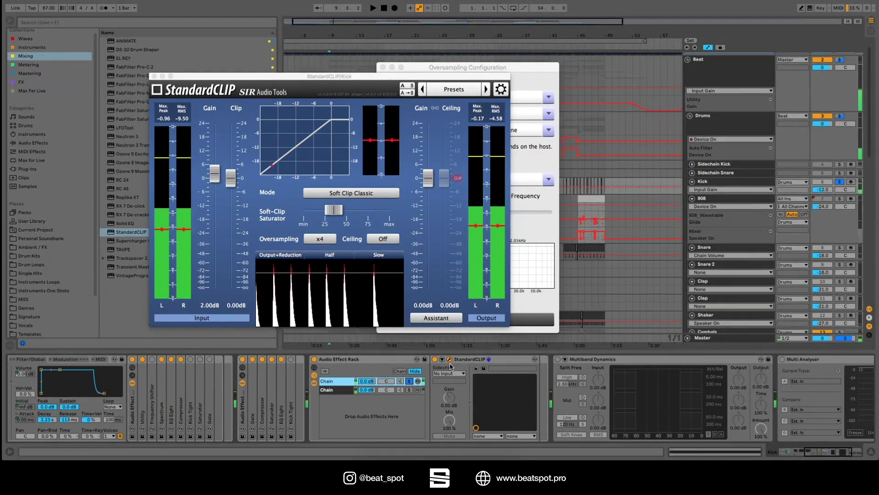
Play the soloed StandardCLIP chain of the Kick and compare it with the whole effect rack bypassed
key("space")
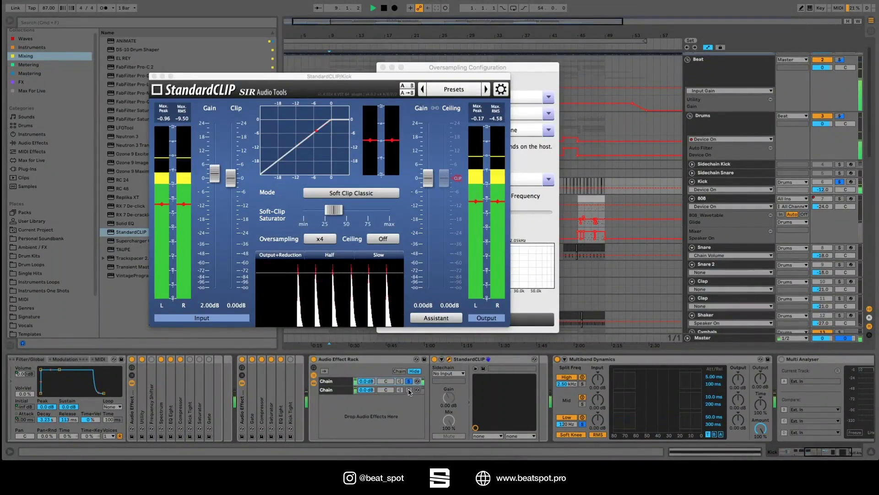
left_click(314, 359)
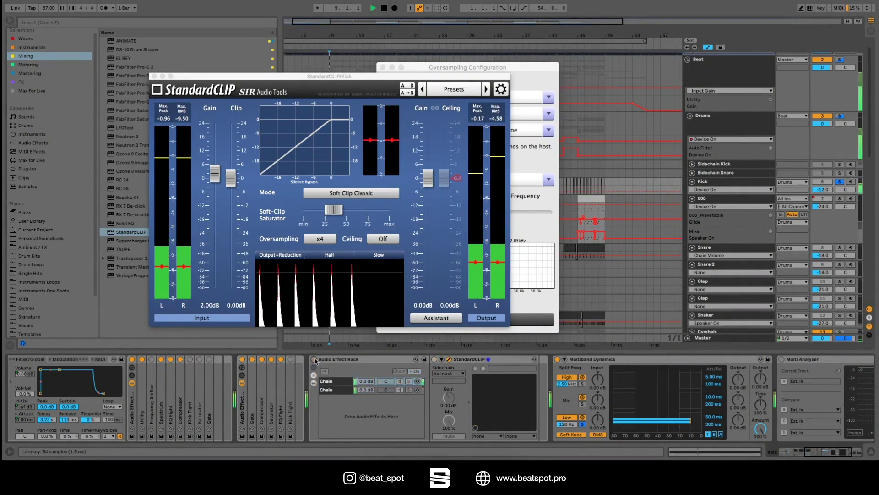
left_click(313, 359)
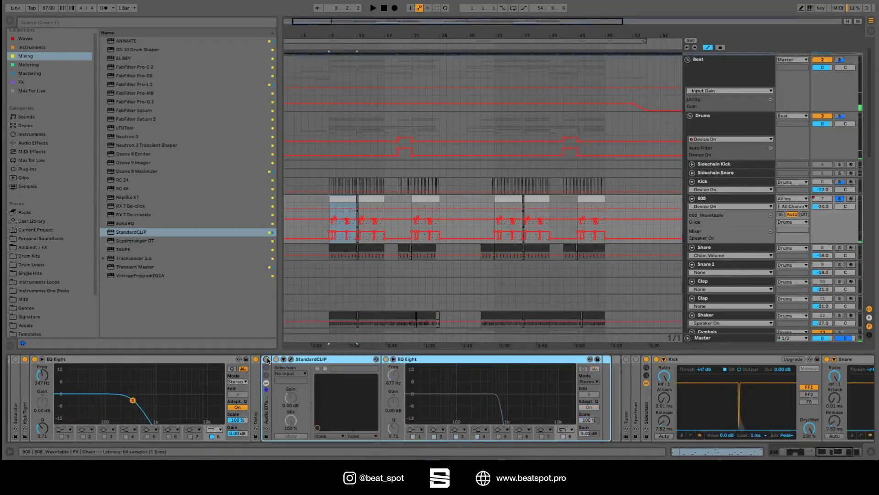
Play the 808 and compare it with its Audio Effect Rack bypassed and active
key("space")
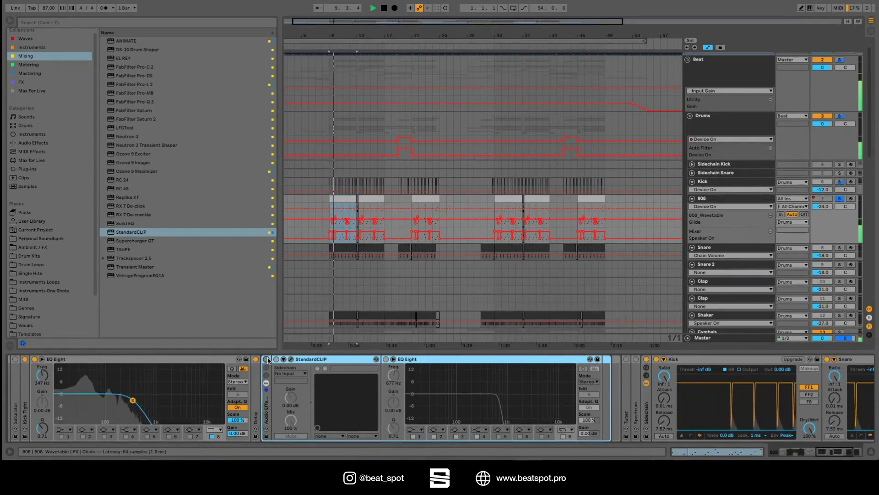
left_click(266, 360)
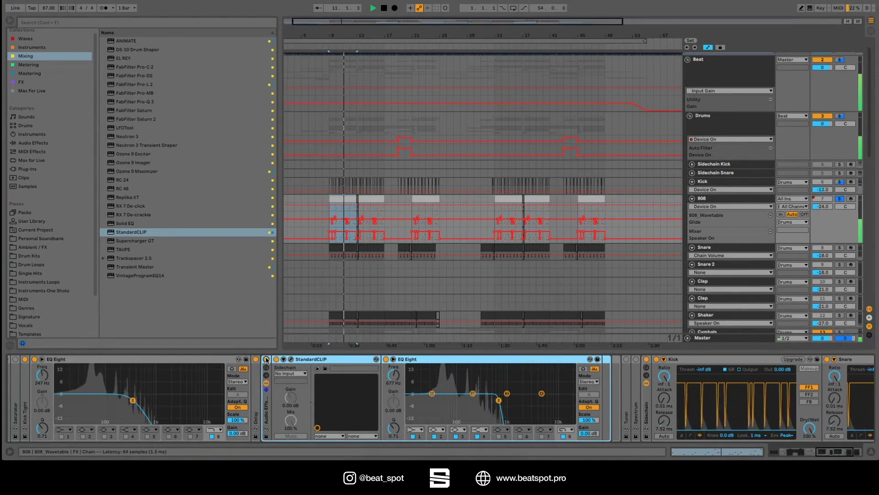
left_click(266, 360)
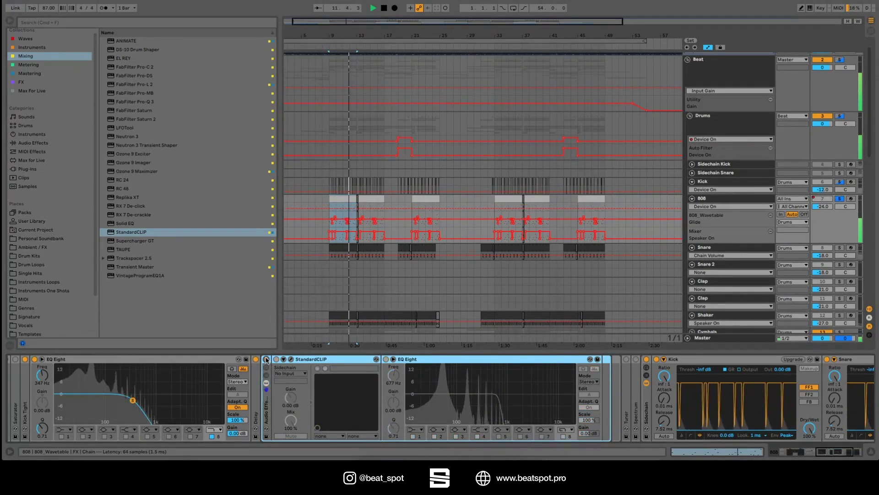
left_click(267, 360)
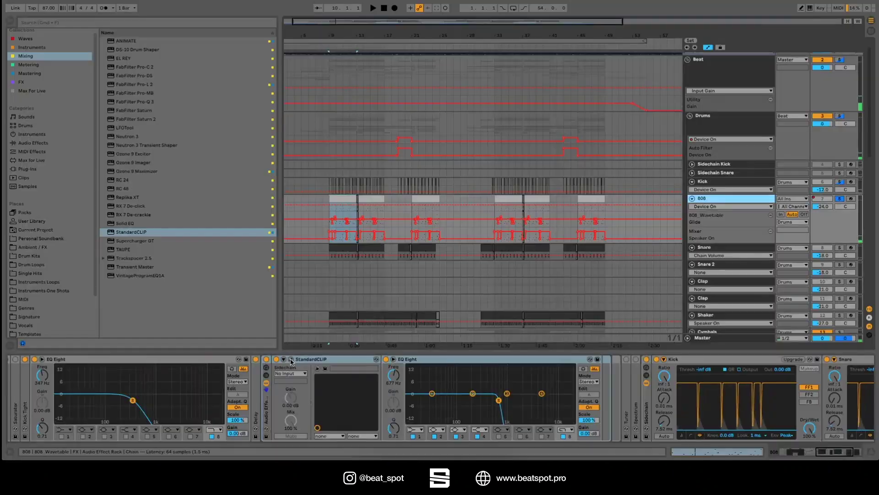
Open the 808's StandardCLIP and lower the Soft-Clip Saturator to minimum during playback
left_click(292, 361)
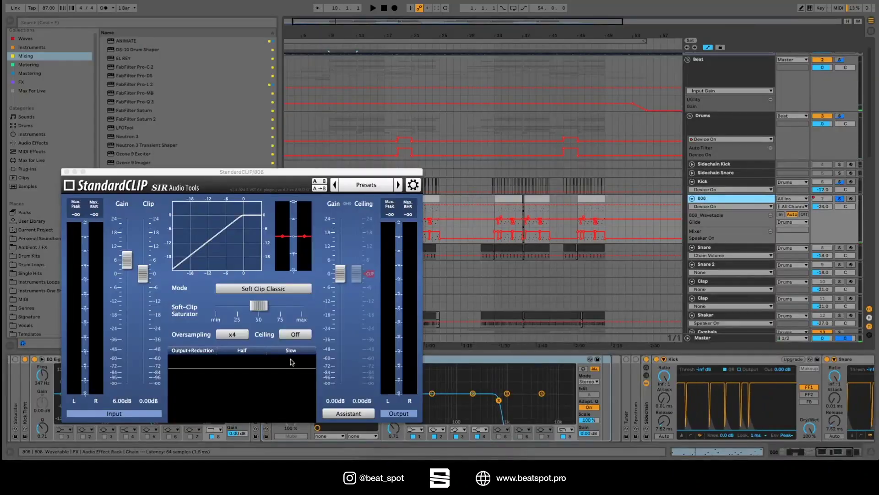
left_click_drag(183, 173, 302, 77)
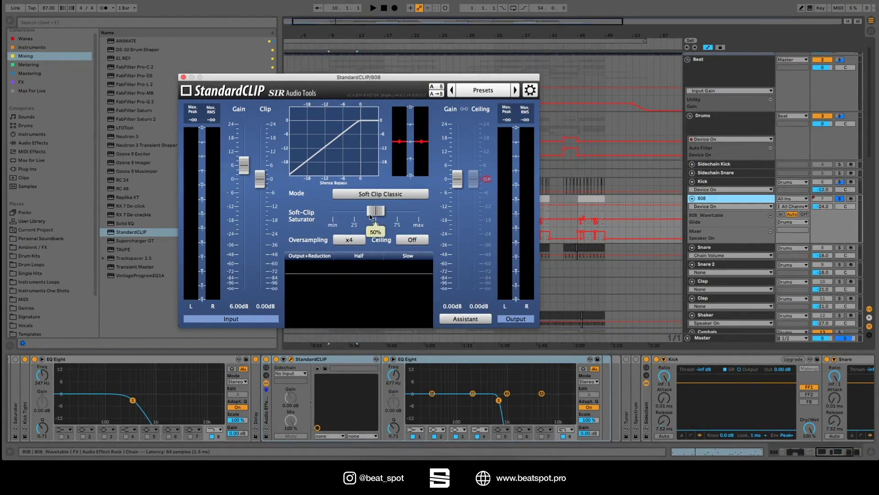
key("space")
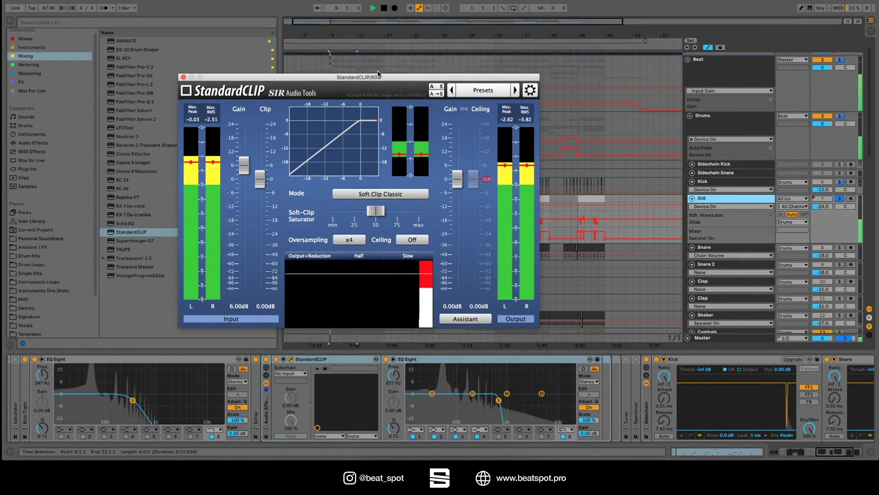
left_click_drag(375, 211, 285, 212)
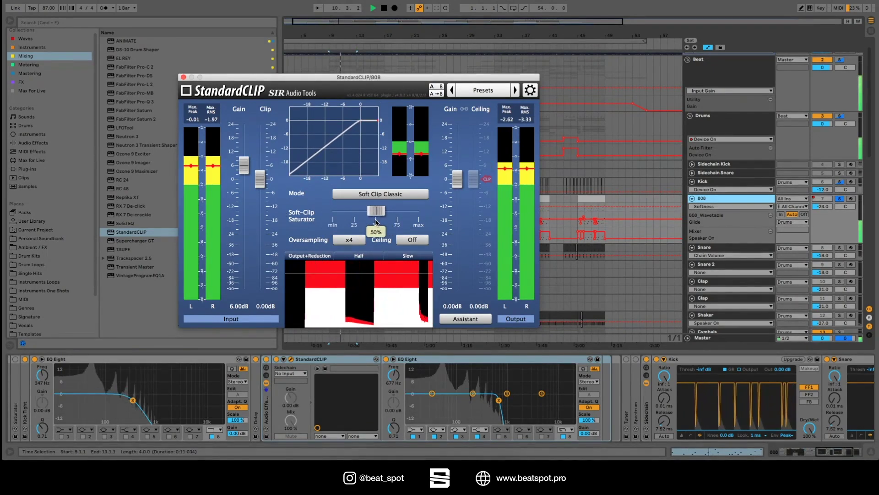
left_click_drag(373, 222, 277, 221)
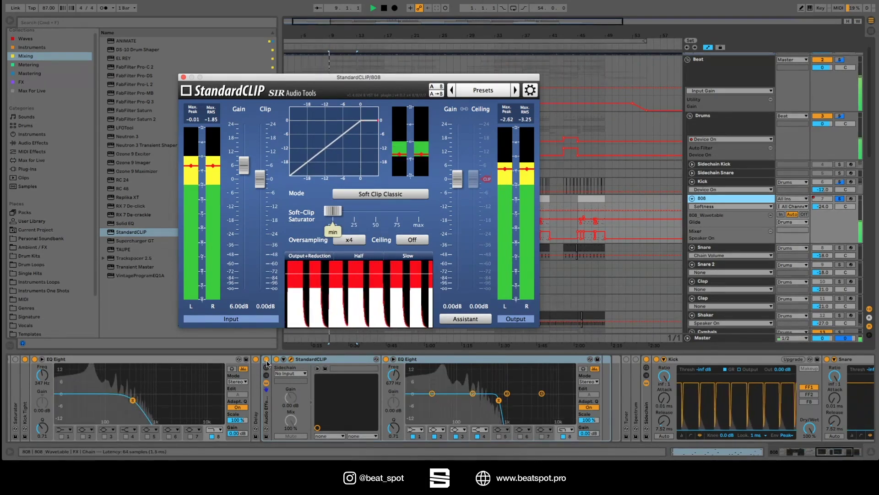
Switch the 808's effect rack off and on during playback to compare the clipped and unclipped sound
left_click(267, 363)
left_click(267, 360)
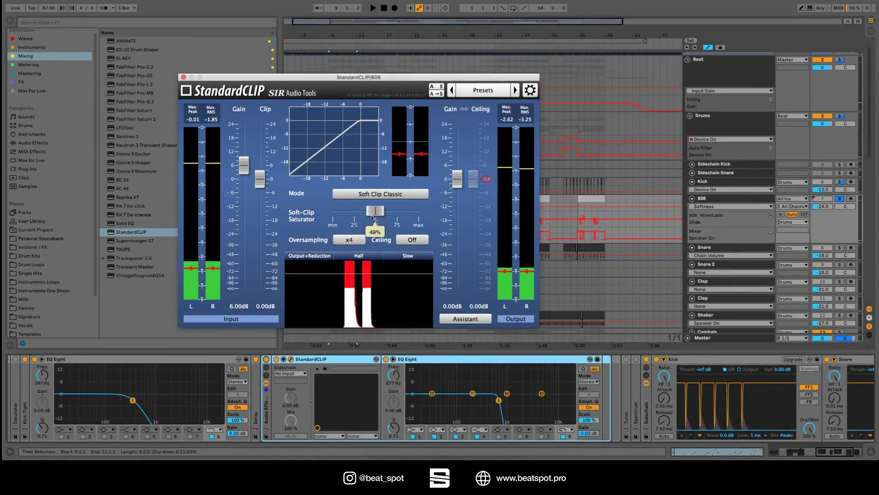
key("space")
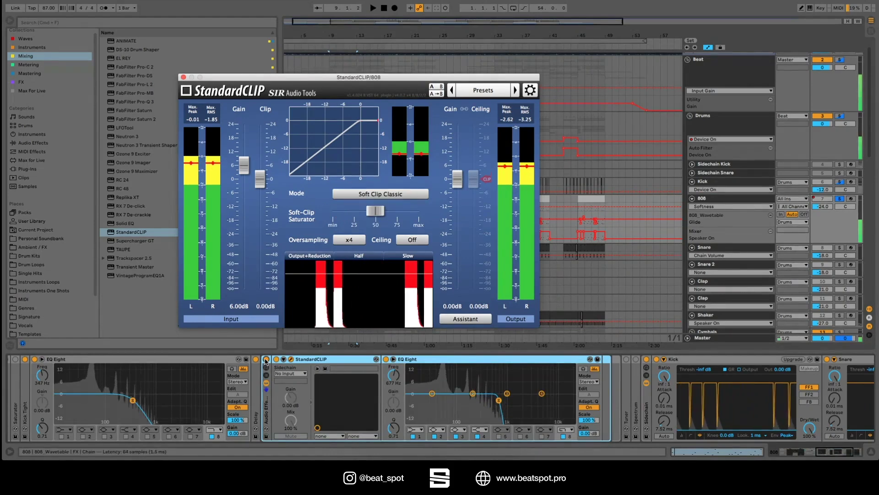
left_click(267, 360)
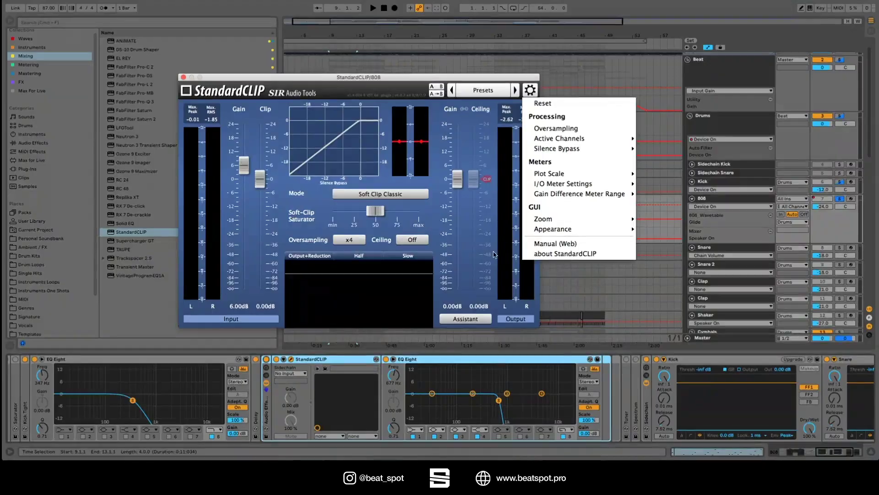
Inspect the oversampling configuration of the 808's StandardCLIP and close it
left_click(572, 130)
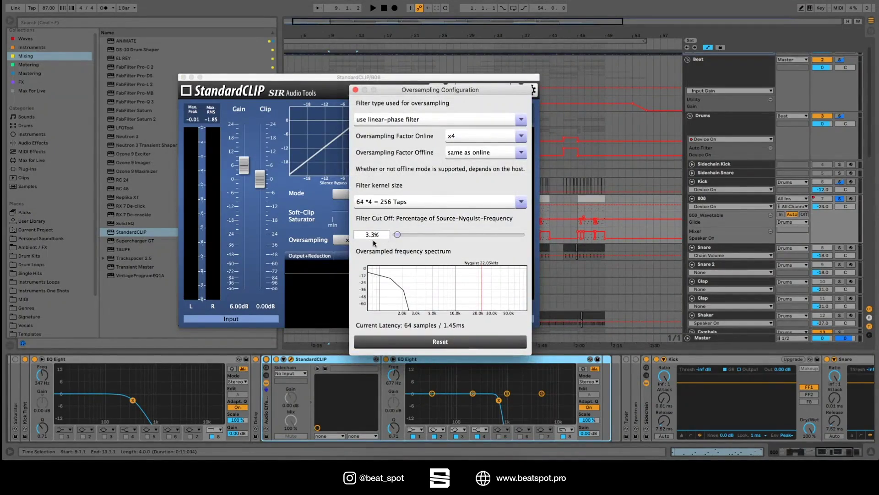
left_click(413, 350)
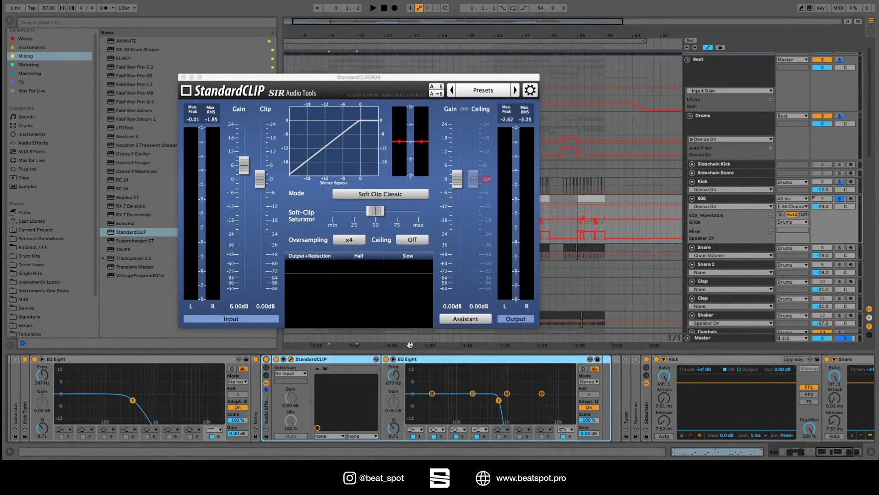
Audition the 808's StandardCLIP without the EQ Eight that follows it, and switch that EQ Eight back on
left_click(326, 362)
key("space")
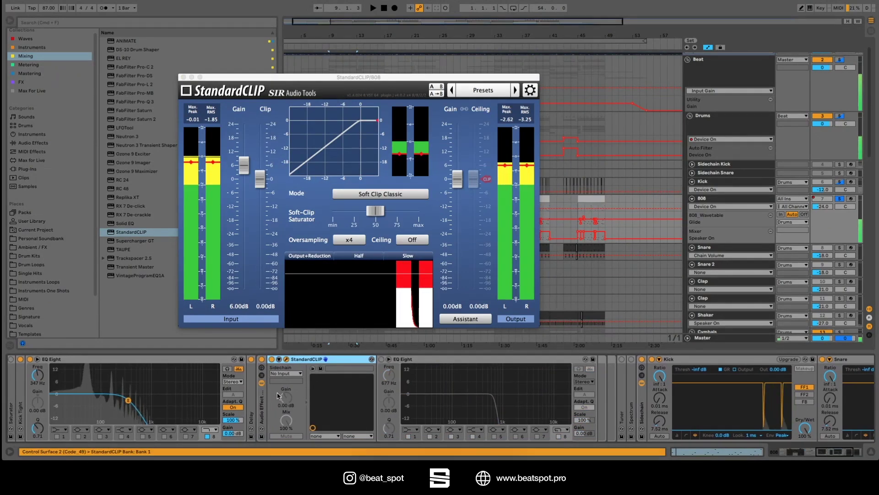
left_click(381, 360)
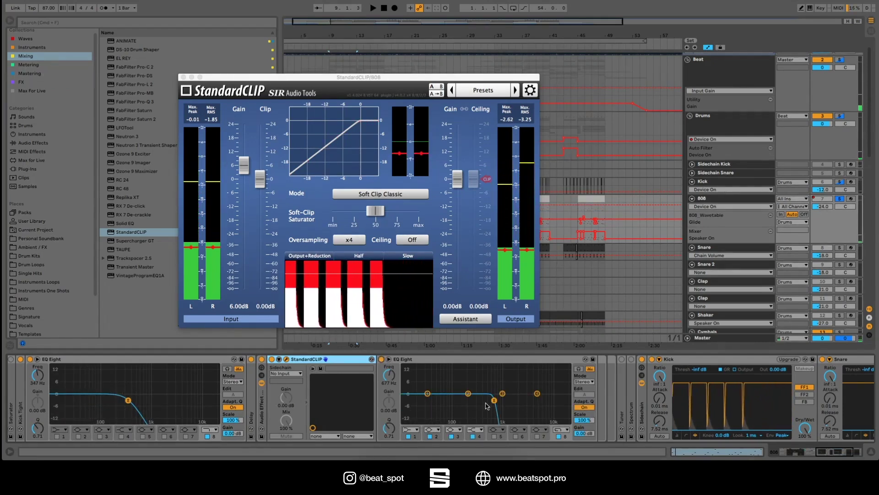
Play the 808 and compare it with filter 8 of the rack's EQ Eight disabled and enabled
key("space")
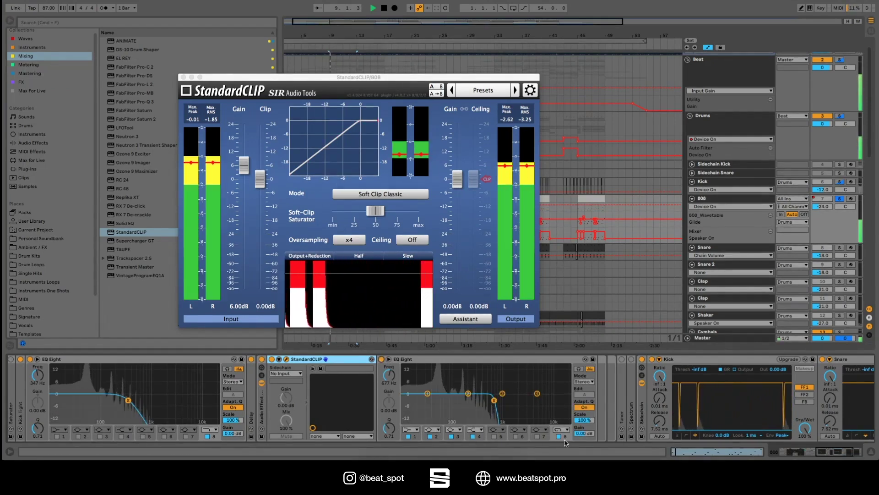
left_click(559, 436)
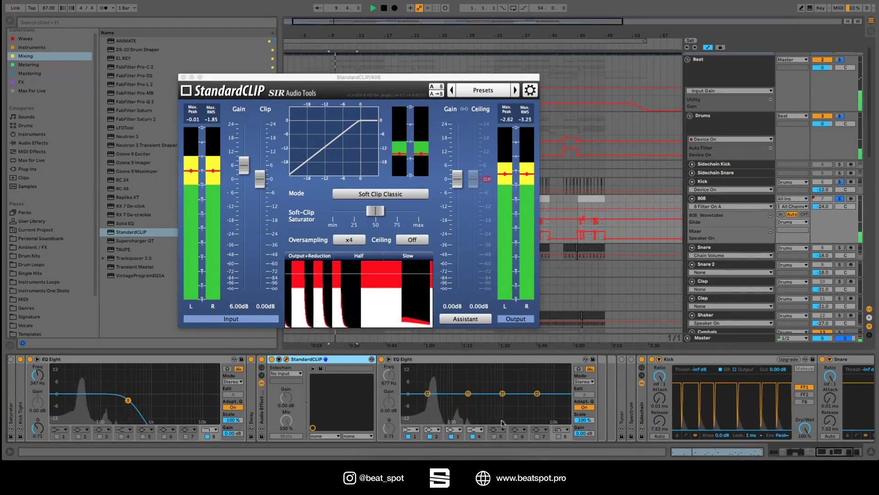
left_click(559, 436)
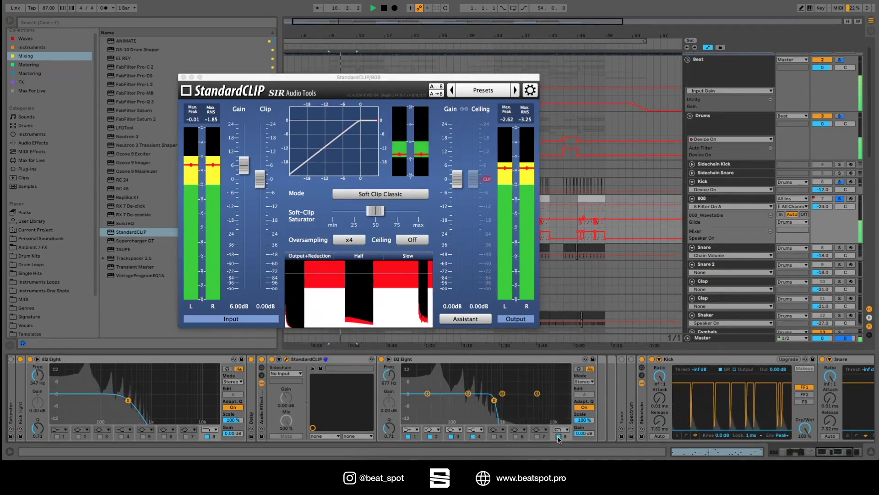
key("space")
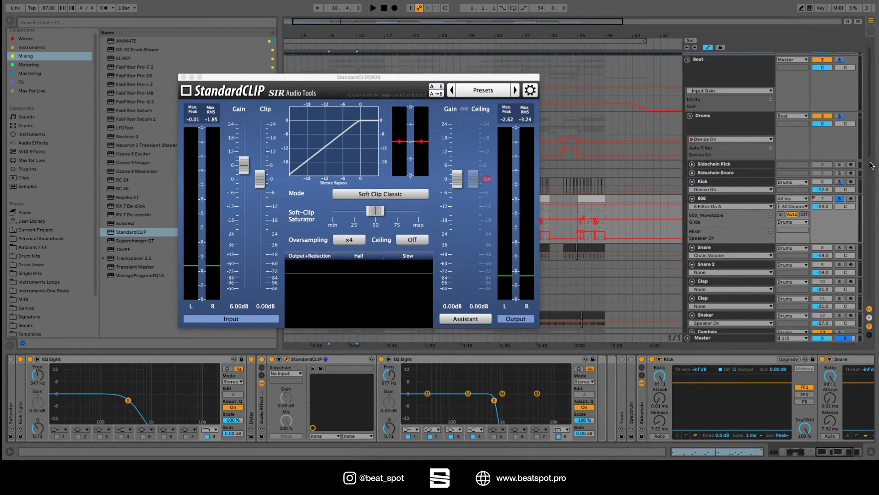
Play the full drums from bar 9, select the Kick track, and toggle Multiband Dynamics on the Master track
left_click(343, 220)
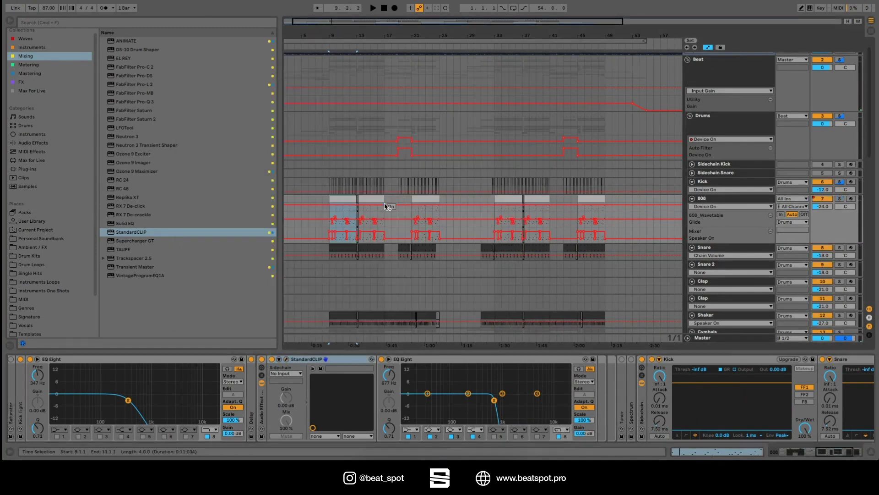
key("space")
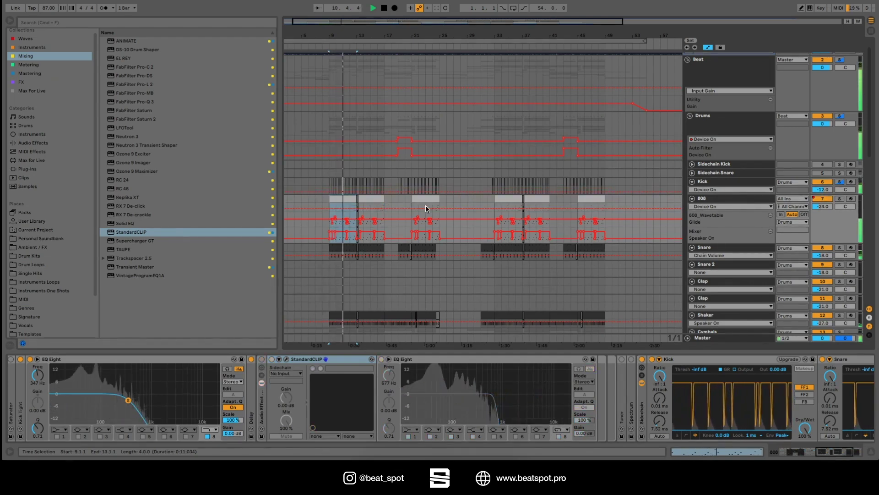
left_click(710, 182)
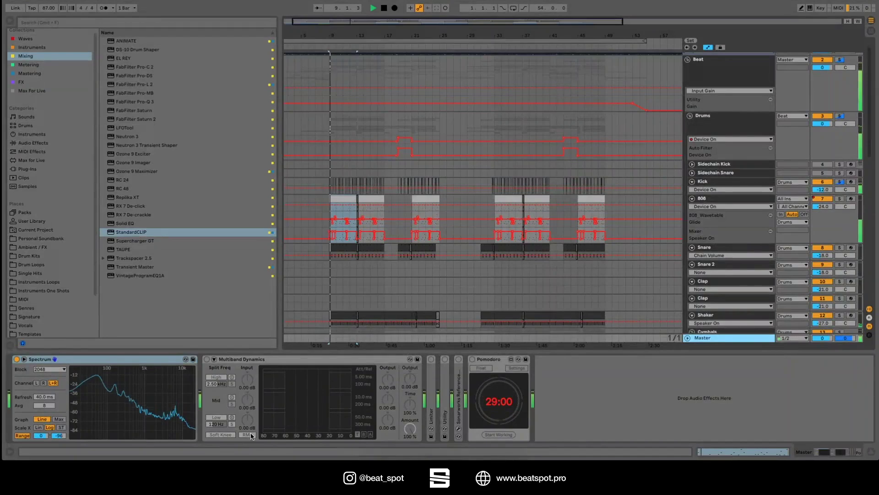
left_click(207, 359)
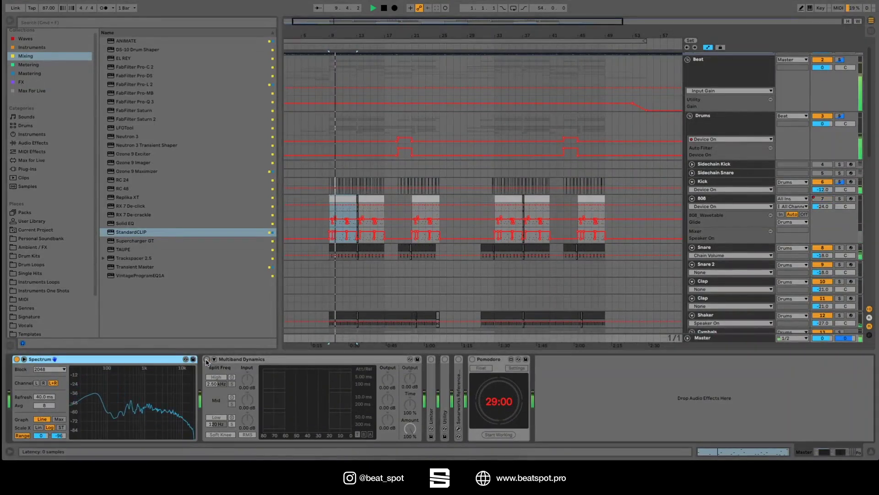